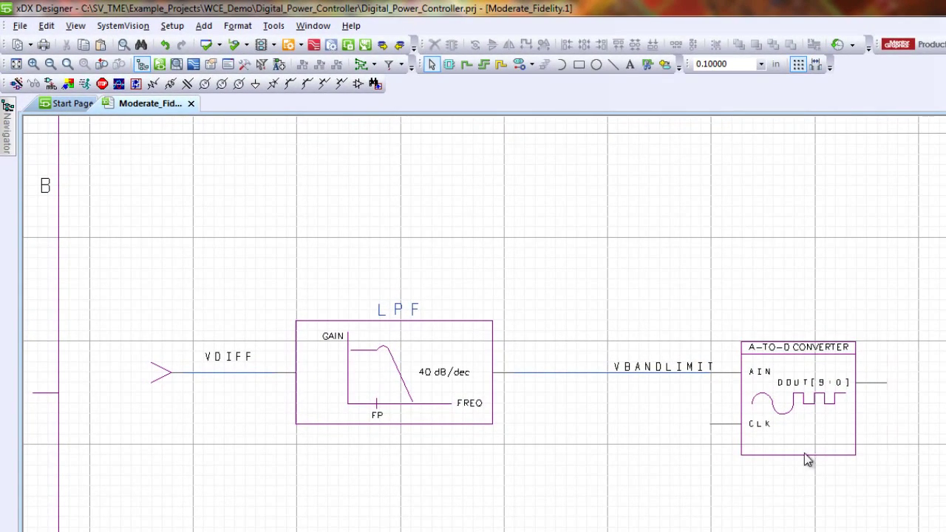
Step: Dock the Properties panel on the right from the View menu
left_click(74, 26)
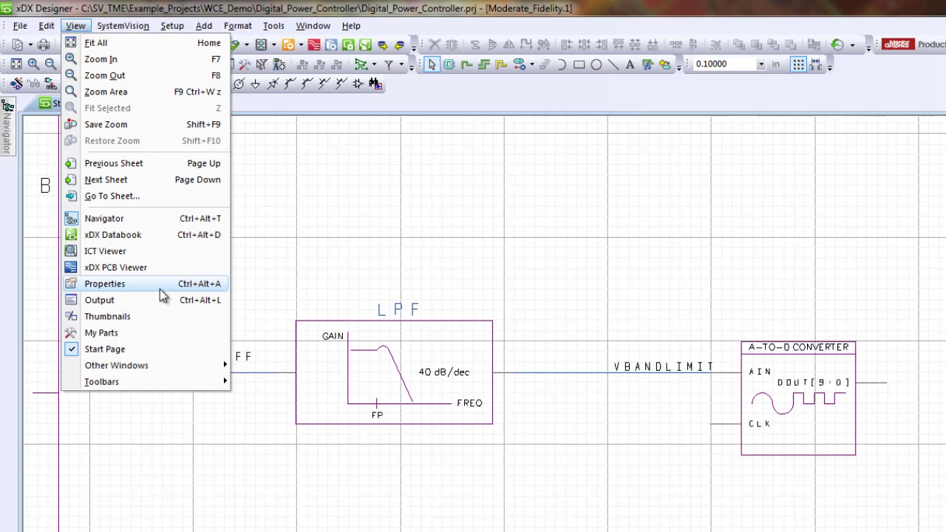
left_click(104, 284)
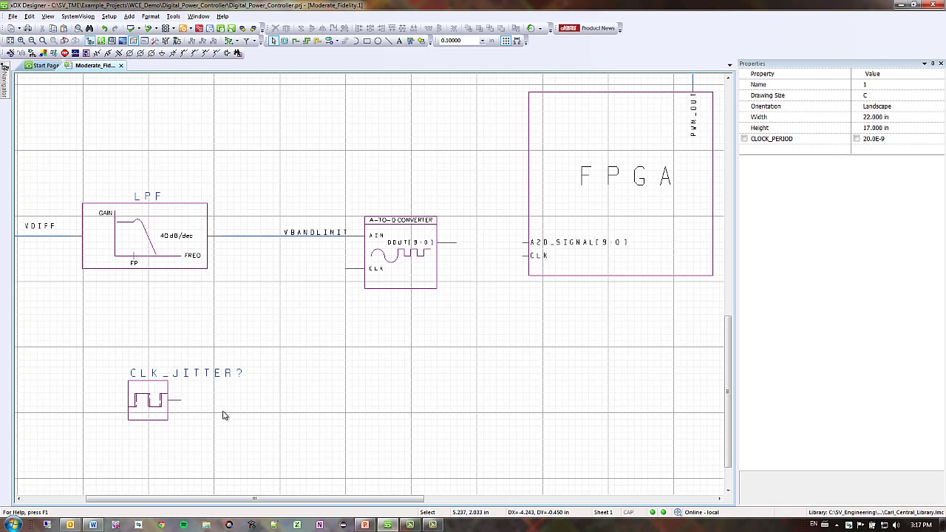
mouse_move(163, 407)
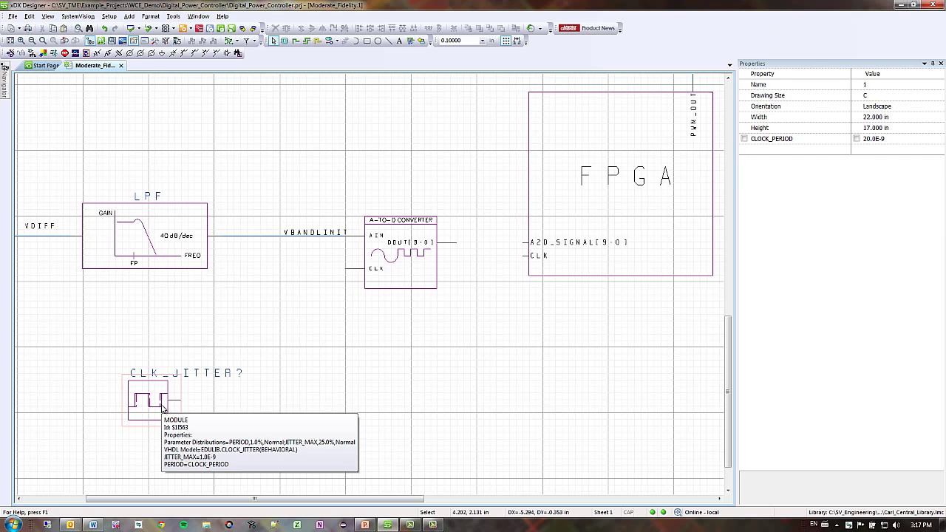
Step: Select the CLK_JITTER clock symbol to list its attributes in Properties
left_click(163, 408)
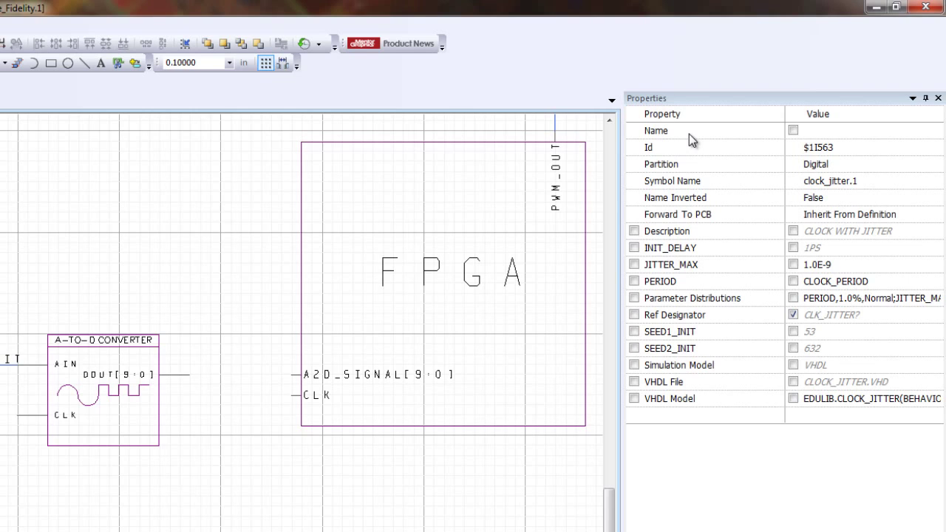
Step: Change the clock's Ref Designator from CLK_JITTER? to PCB_CLOCK and reselect the symbol
left_click(870, 315)
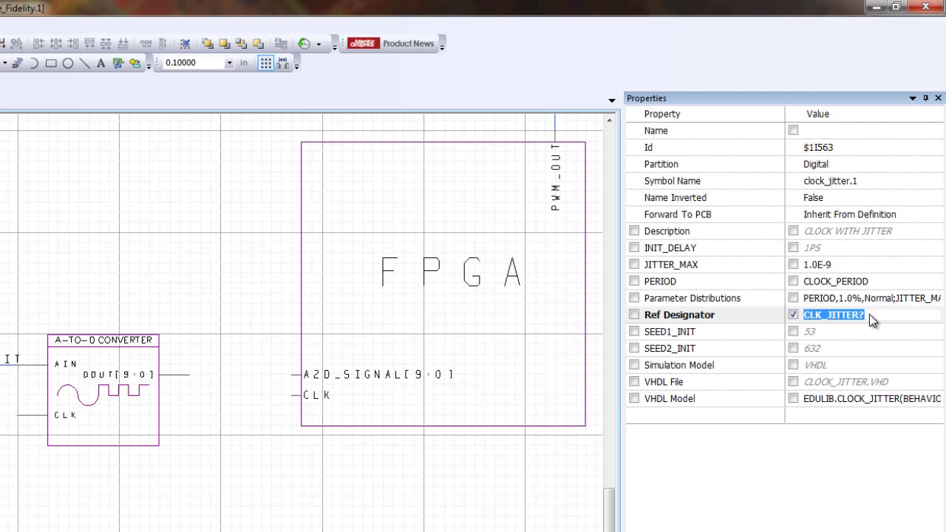
type("PCB_CLOCK")
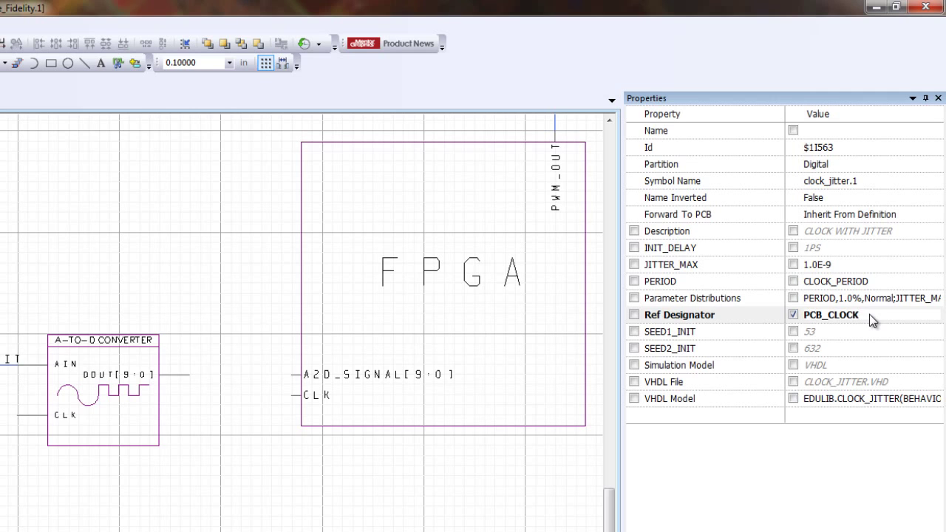
key("Return")
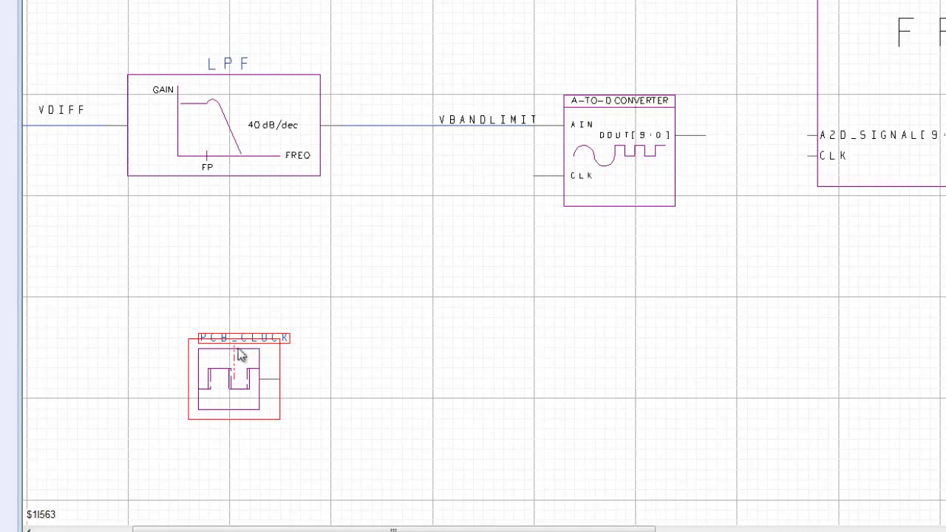
left_click(163, 368)
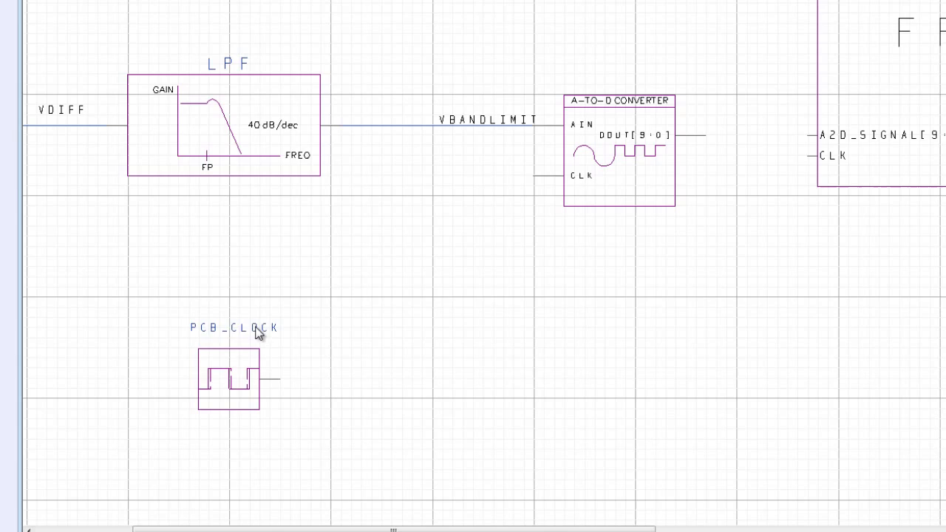
left_click(198, 363)
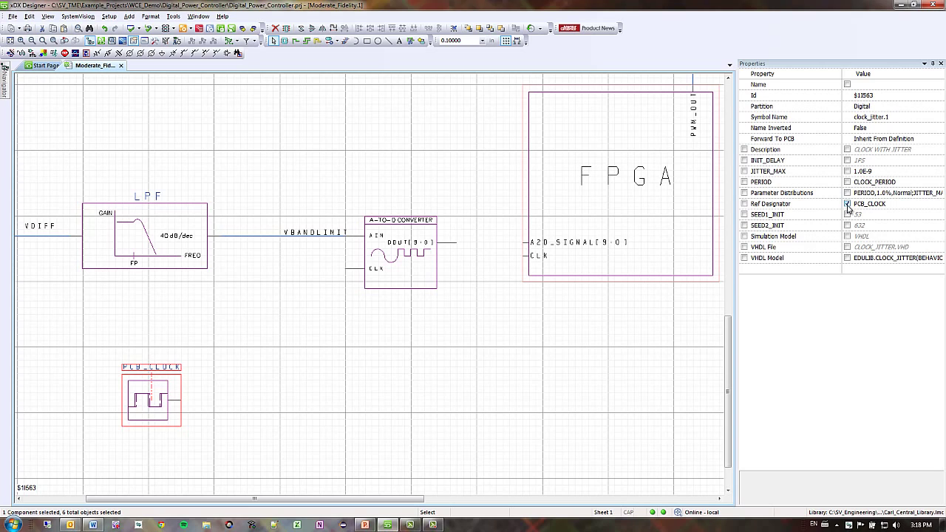
Step: Make the designator label show its property name, reading Ref Designator=PCB_CLOCK
left_click(847, 204)
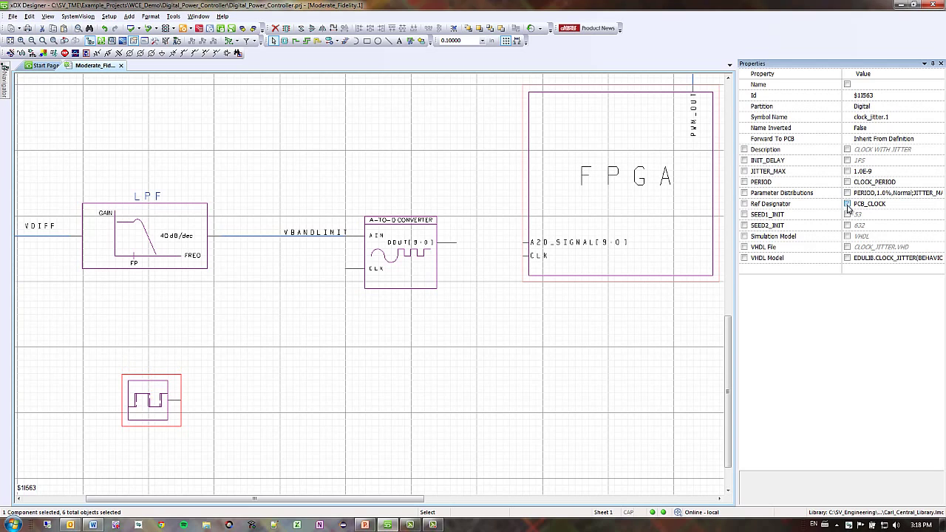
left_click(848, 205)
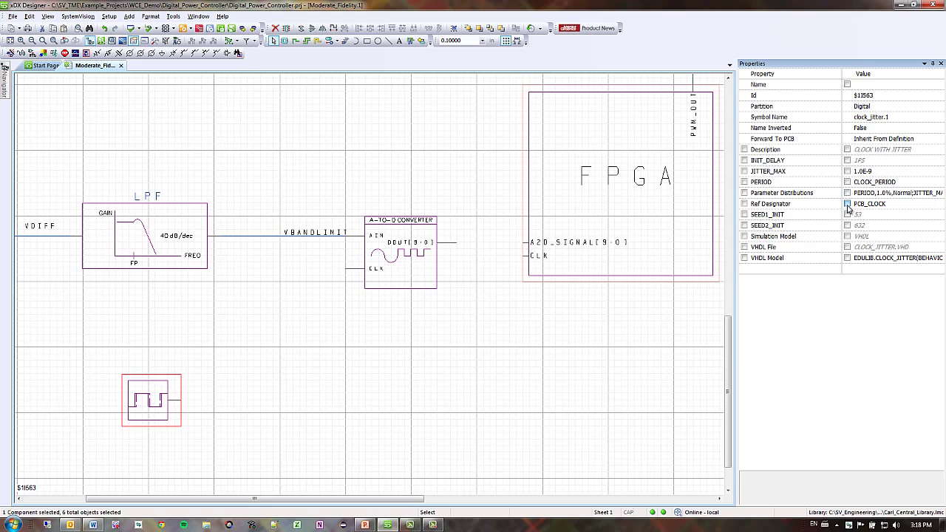
left_click(745, 204)
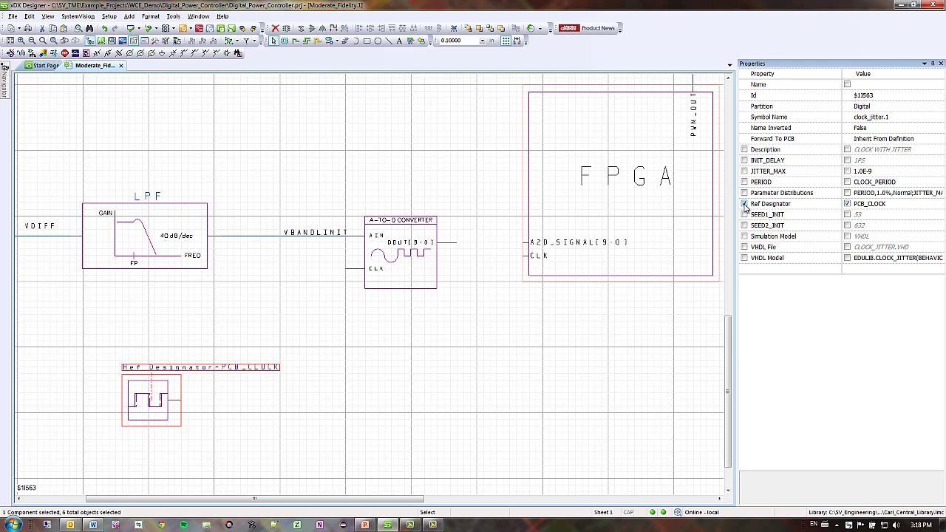
Step: Shift the Ref Designator=PCB_CLOCK label slightly left and reselect the clock symbol
left_click(337, 451)
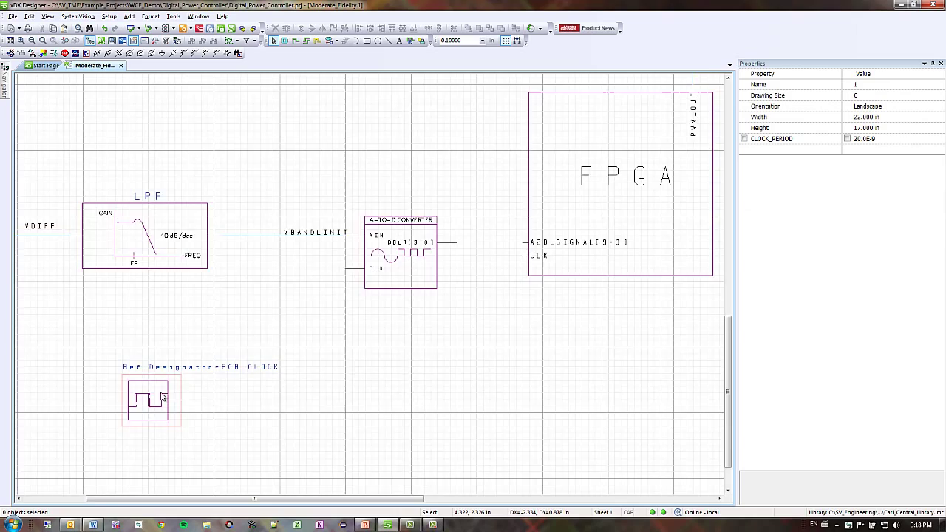
scroll(146, 397, "up", 2)
left_click(243, 353)
left_click_drag(243, 353, 216, 352)
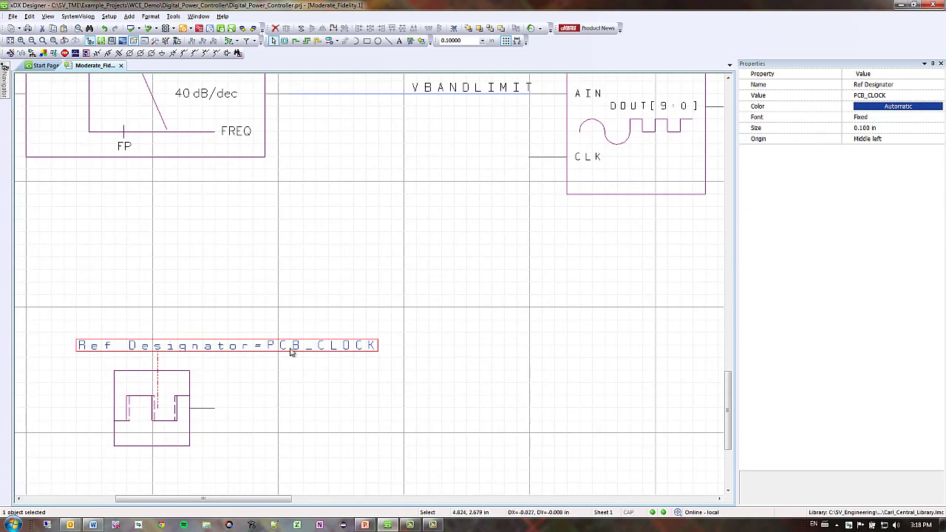
left_click(157, 410)
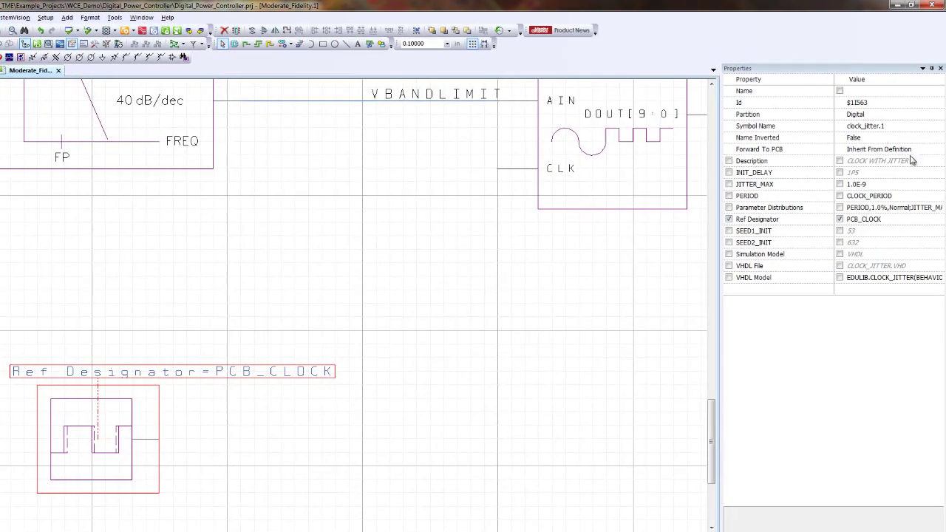
Step: Set the clock symbol's Name property to PCB_CLOCK_NAME
left_click(859, 91)
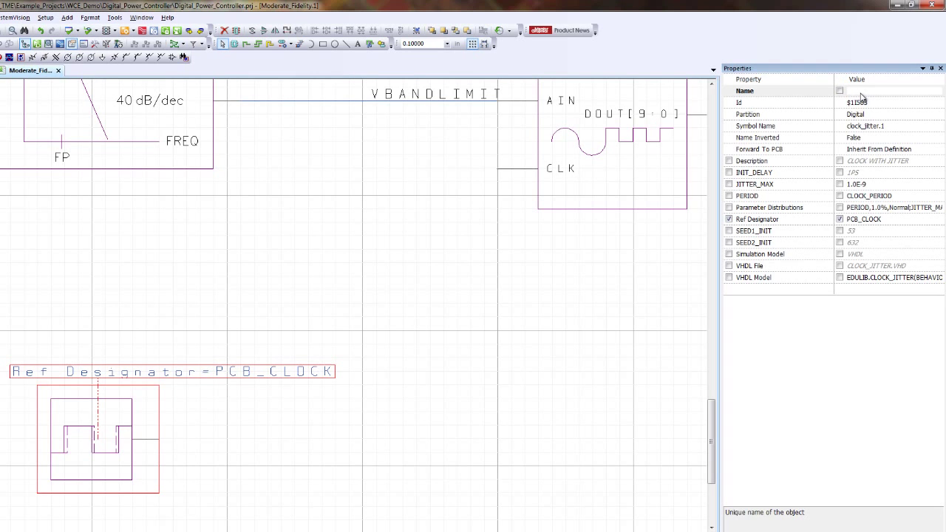
type("PCB_CLOCK_NAME")
key("Return")
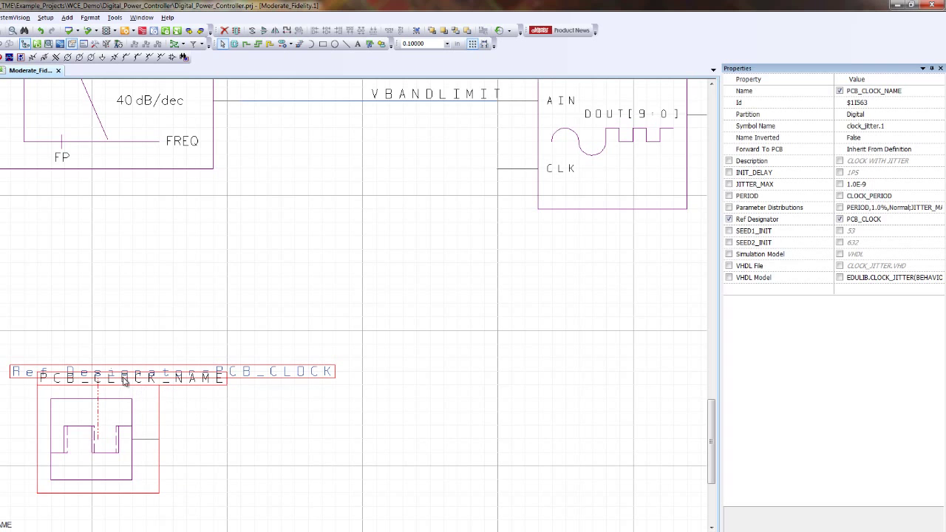
Step: Move the PCB_CLOCK_NAME label above the designator text and reselect the symbol
left_click(226, 410)
left_click_drag(177, 382, 148, 364)
left_click(166, 459)
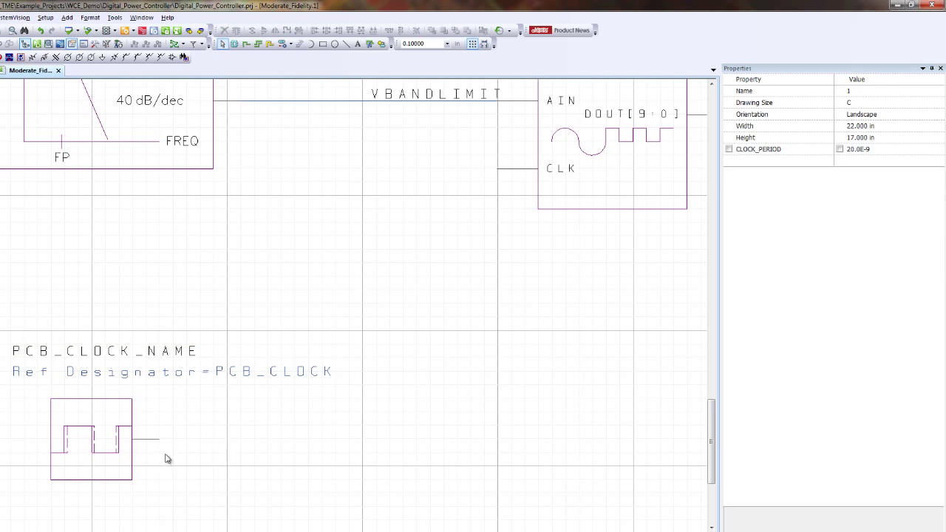
left_click(95, 439)
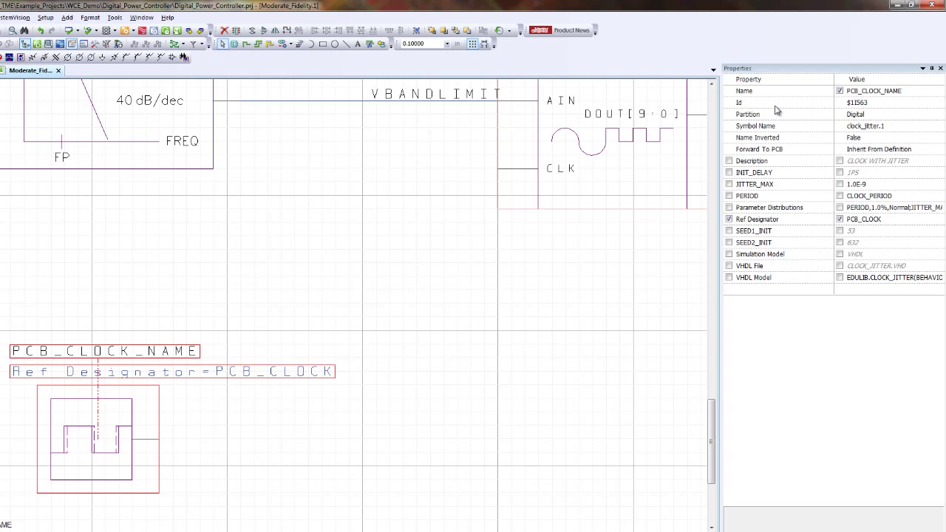
Step: Clear the clock symbol's Name value, removing the PCB_CLOCK_NAME label
left_click(754, 91)
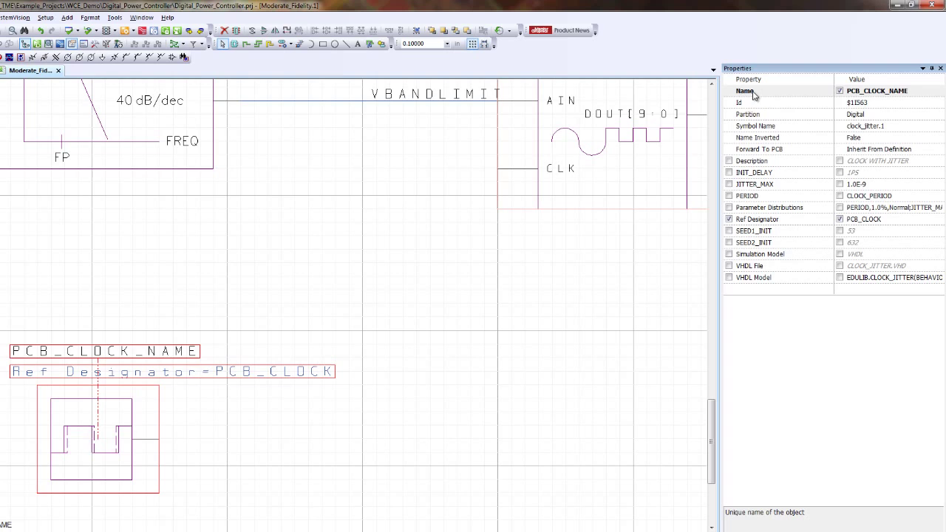
right_click(754, 91)
left_click(933, 94)
left_click(920, 92)
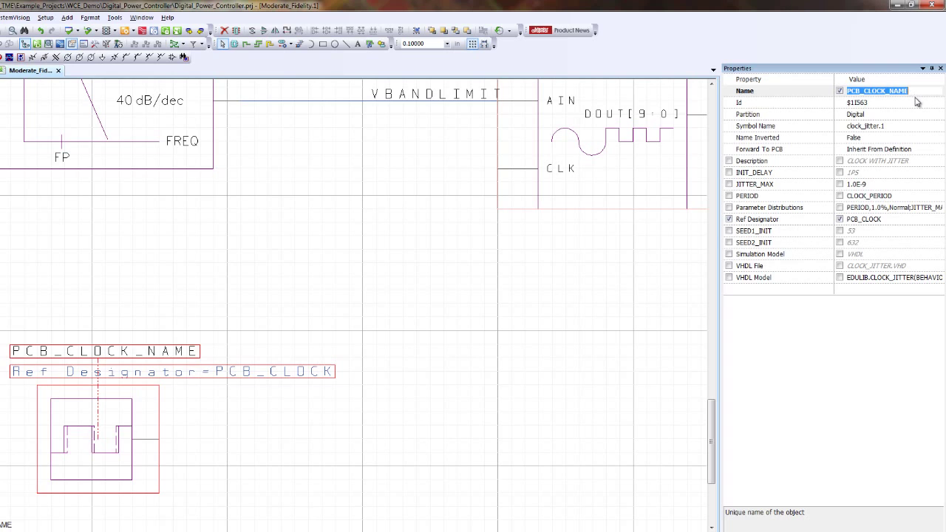
key("BackSpace")
key("Return")
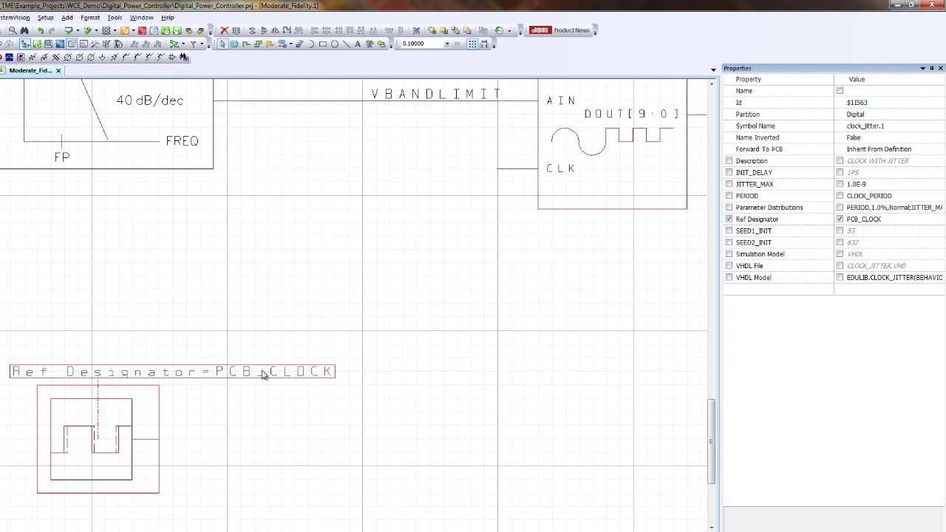
Step: Hide the Ref Designator property name and move the PCB_CLOCK label down near the symbol
left_click(729, 218)
left_click(363, 439)
left_click_drag(83, 366, 110, 376)
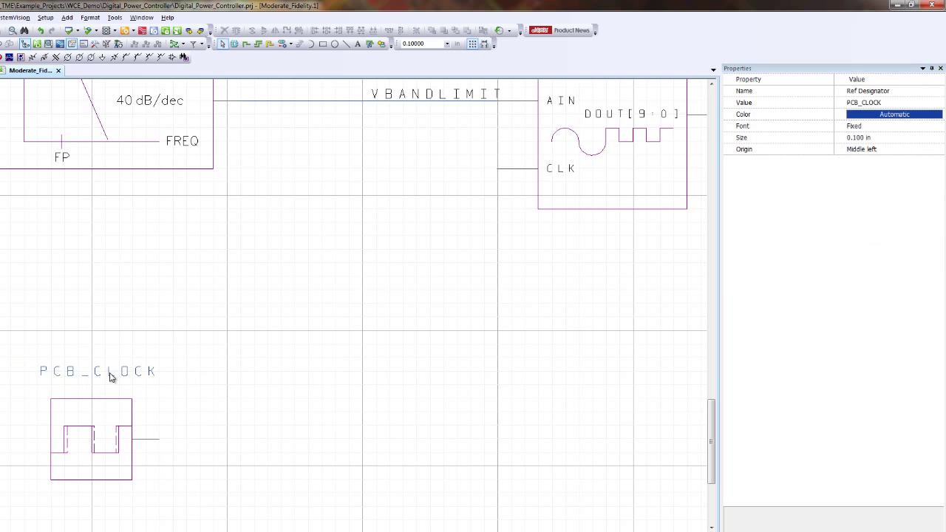
left_click(328, 417)
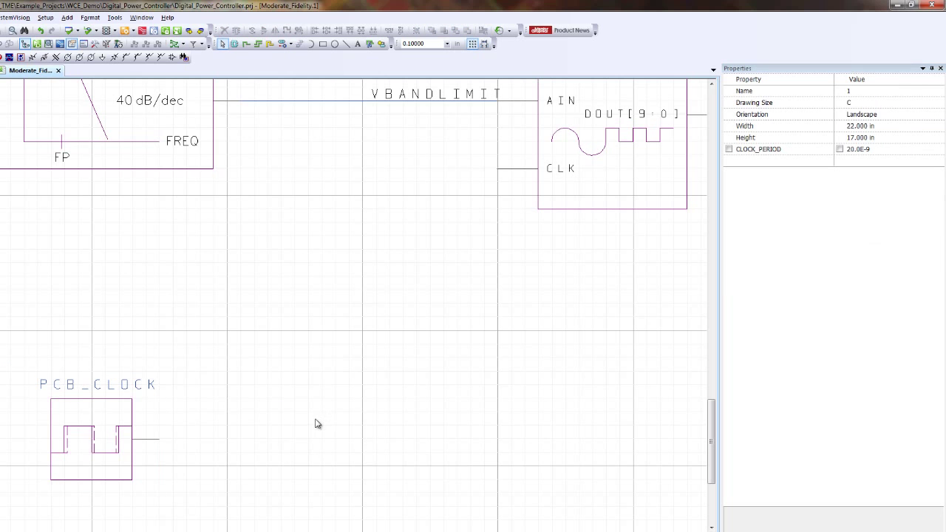
Step: Drag PCB_CLOCK down-left below the A-TO-D CONVERTER, keeping its output wired to CLK
scroll(475, 432, "down", 3)
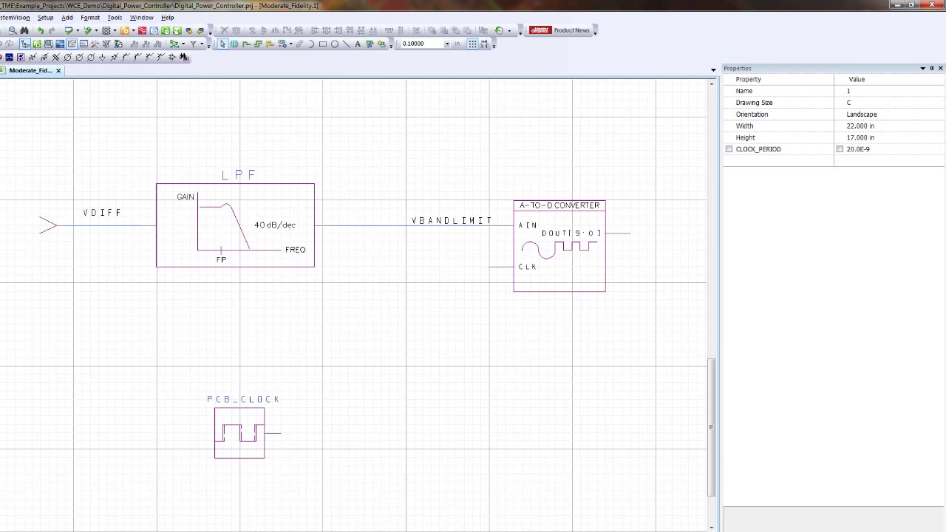
scroll(266, 526, "right", 3)
scroll(351, 305, "right", 3)
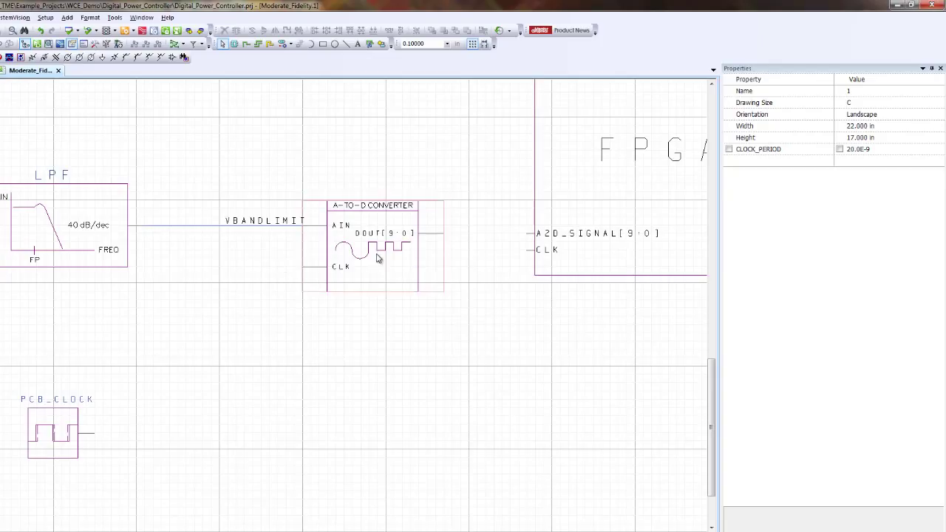
mouse_move(377, 257)
mouse_move(655, 237)
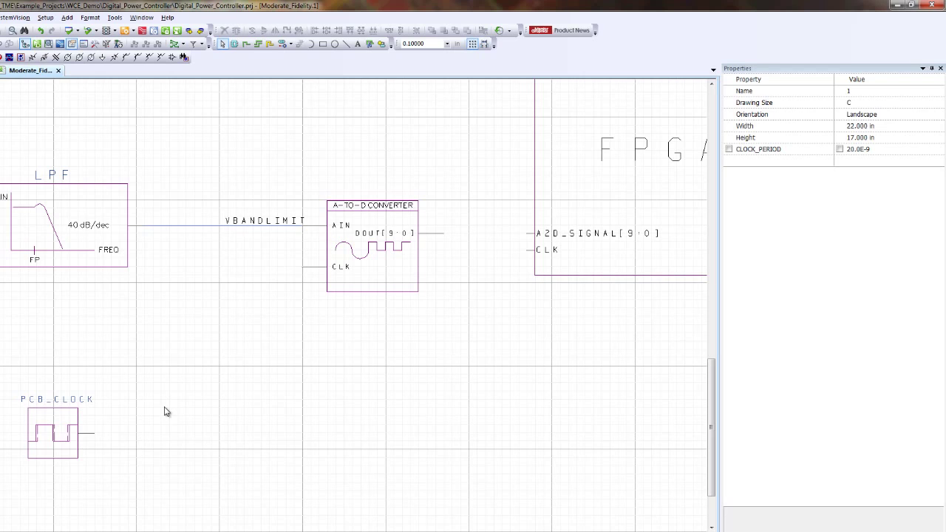
left_click_drag(61, 441, 278, 287)
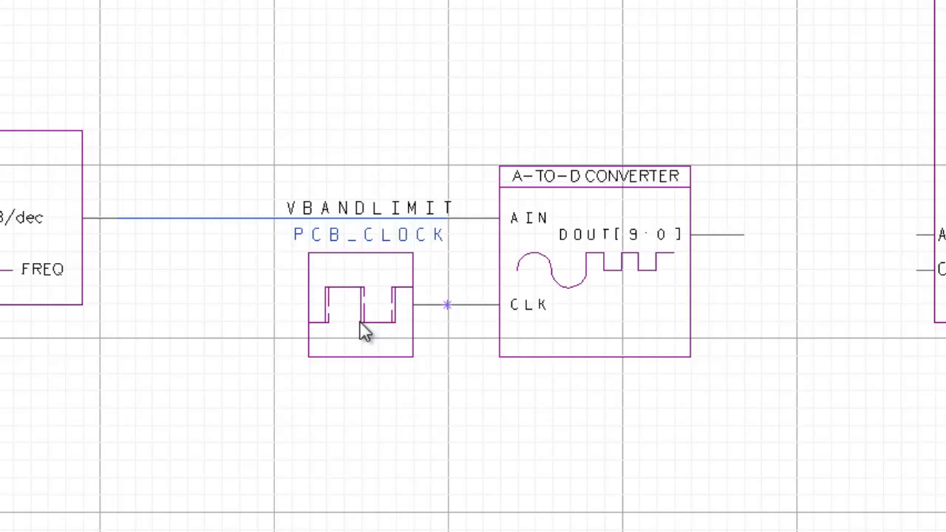
left_click_drag(364, 331, 325, 355)
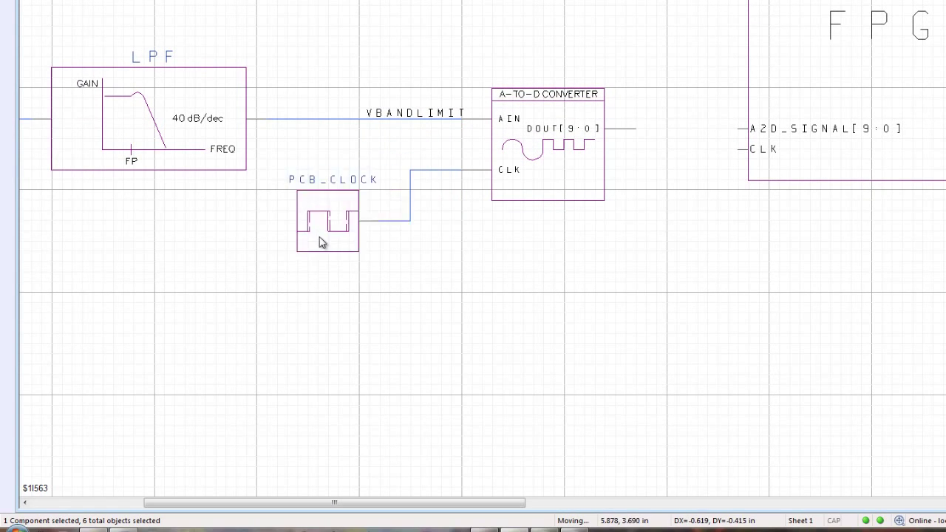
left_click_drag(320, 240, 188, 357)
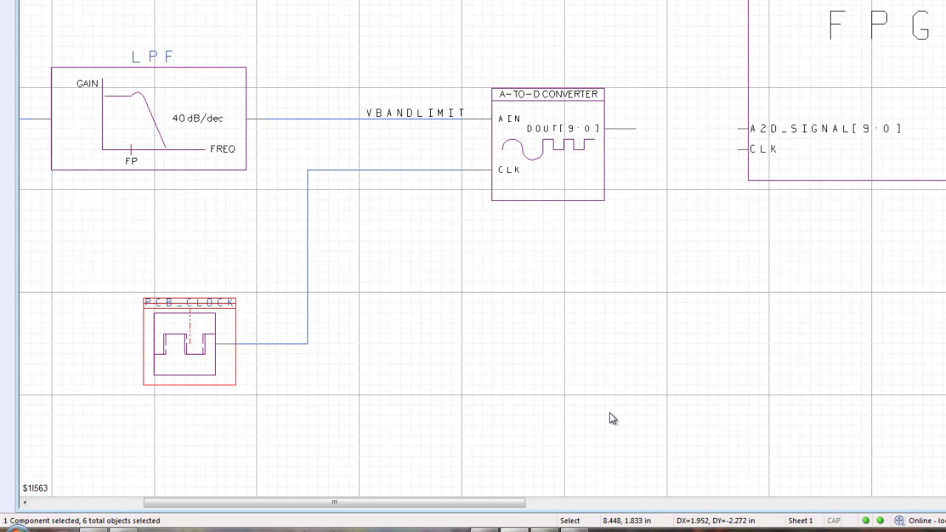
left_click(611, 418)
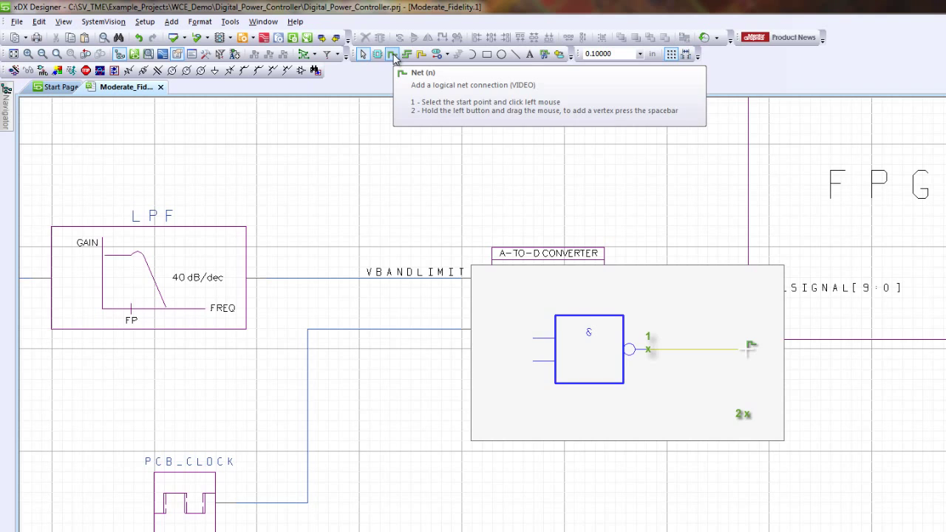
Step: Draw a net from the FPGA CLK pin left, down and left onto the PCB_CLOCK wire
left_click(393, 55)
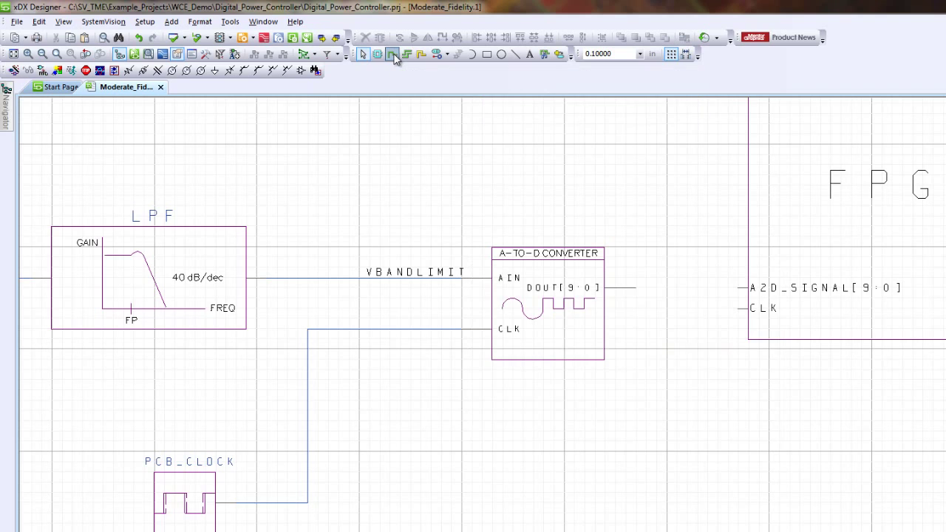
left_click(743, 309)
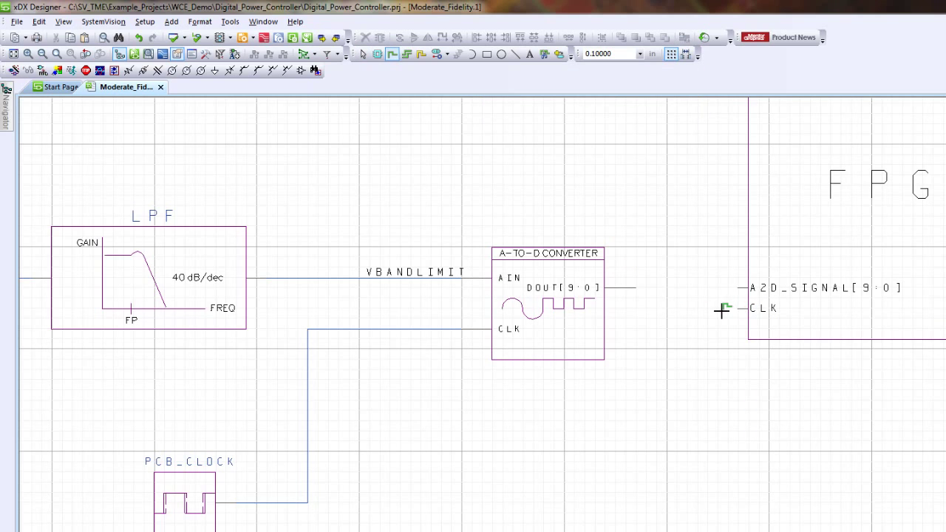
double_click(666, 309)
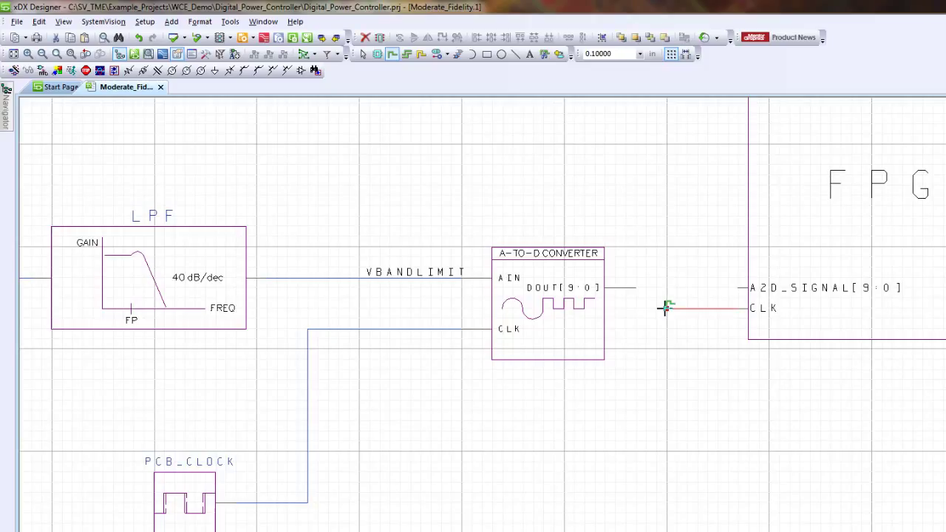
left_click(666, 309)
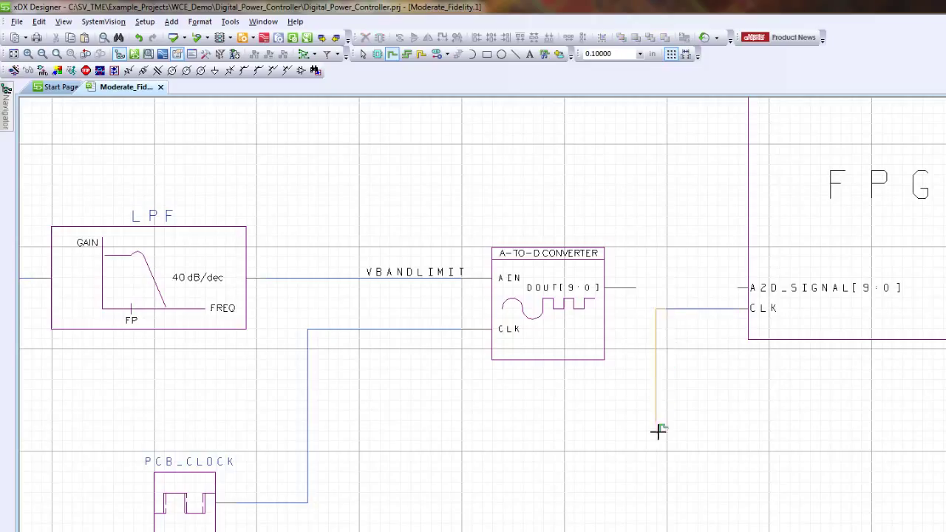
double_click(663, 507)
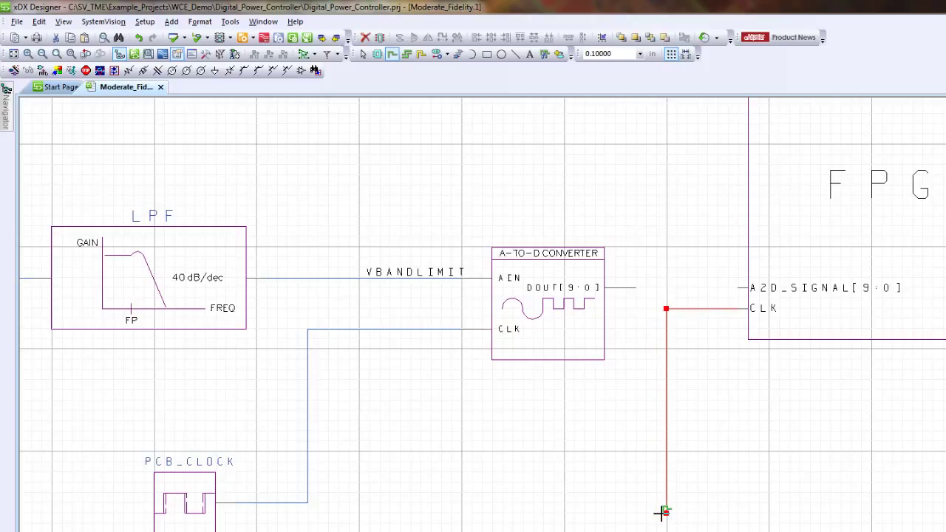
left_click(664, 510)
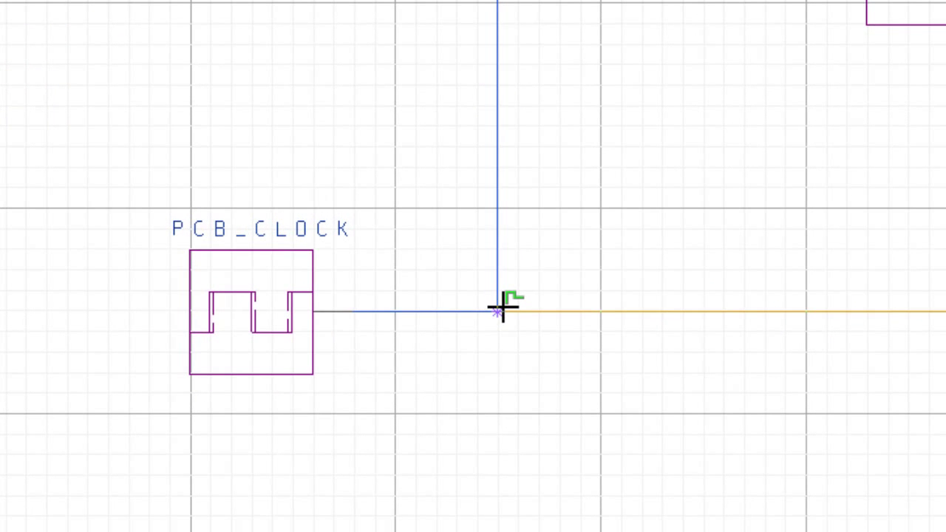
left_click(497, 310)
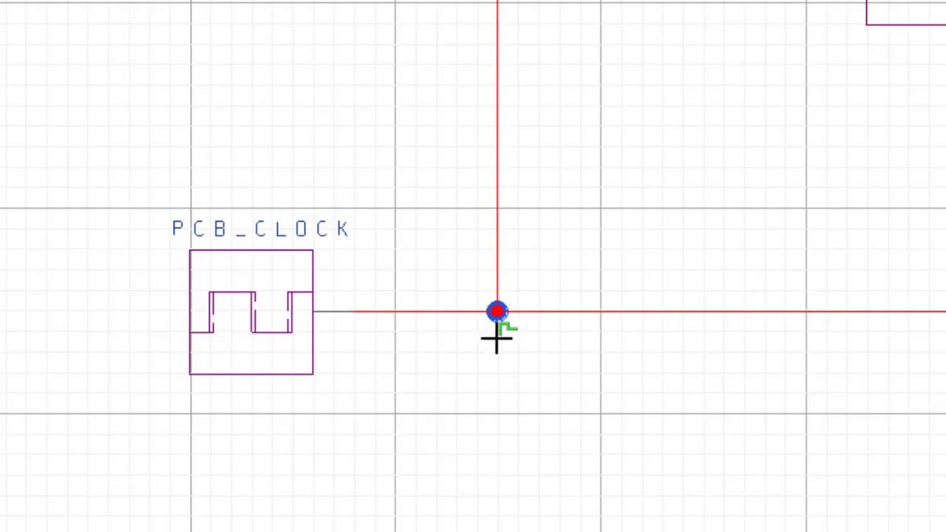
key("Escape")
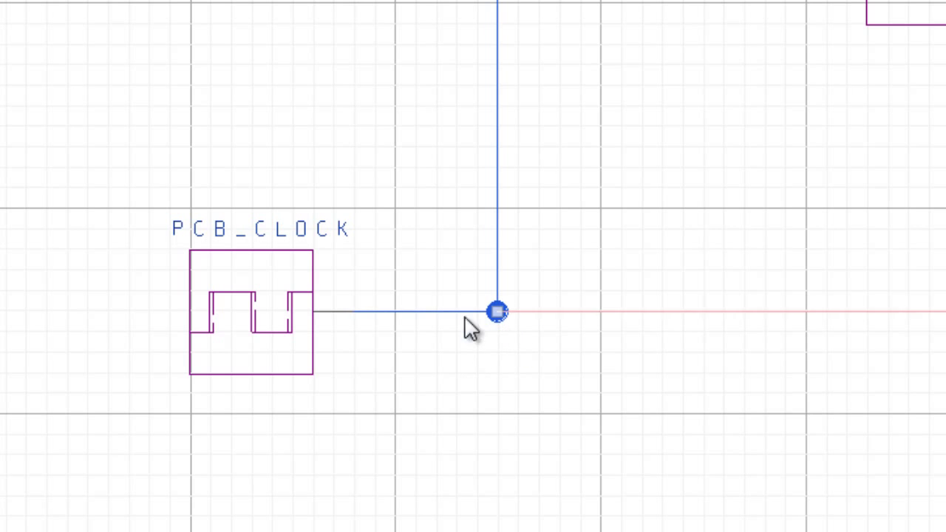
scroll(520, 321, "up", 2)
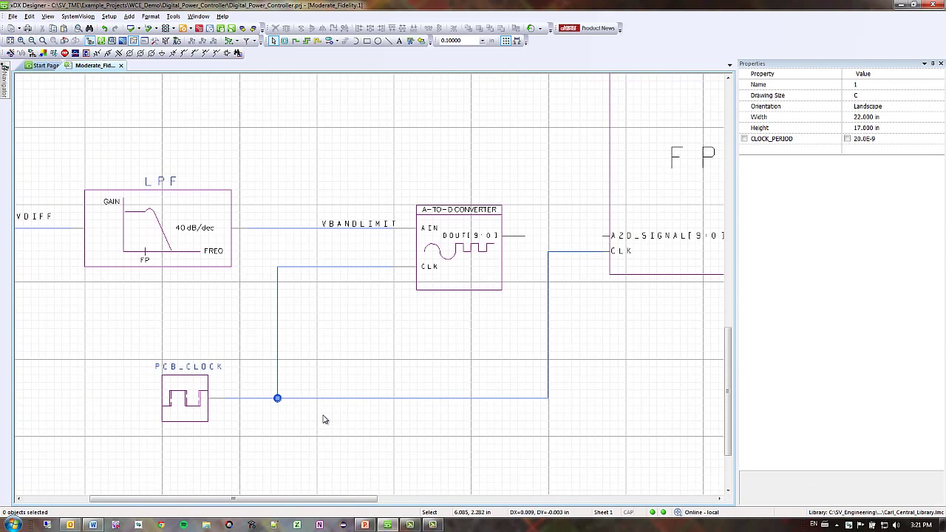
Step: Name the shared clock net SCLK in Properties and hide its name label
left_click_drag(365, 499, 400, 502)
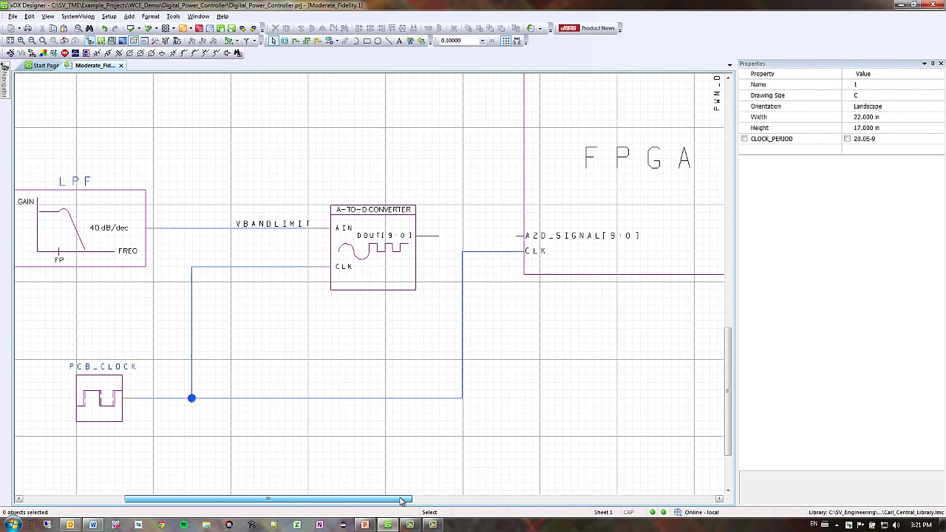
left_click(406, 399)
left_click(878, 85)
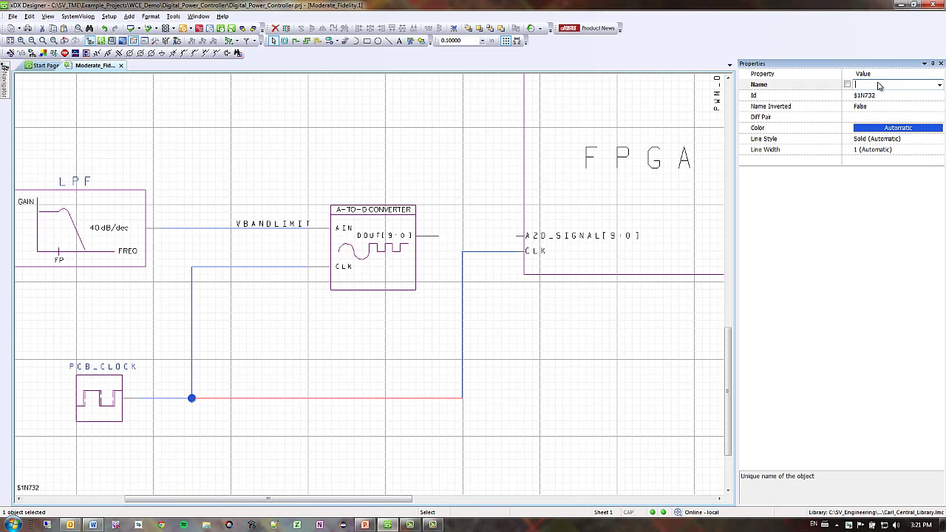
type("SCLK")
key("Return")
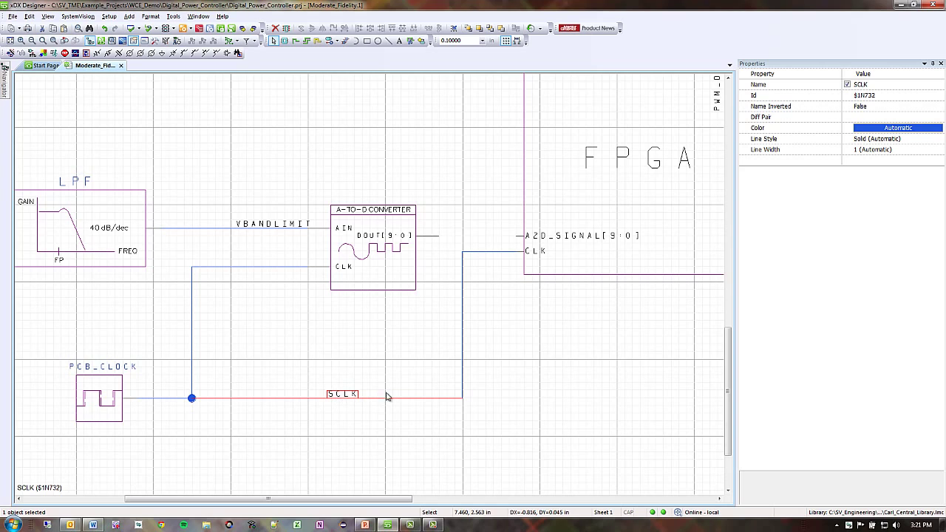
left_click(848, 85)
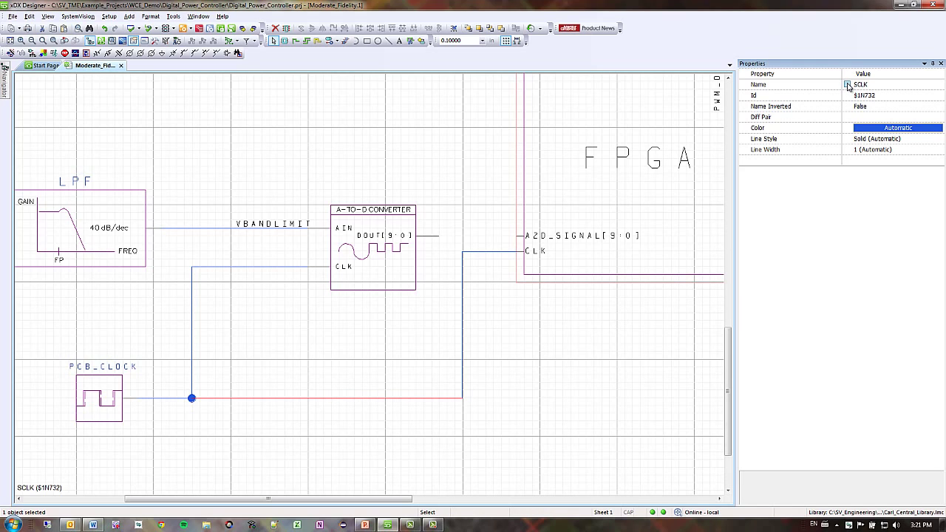
left_click(564, 387)
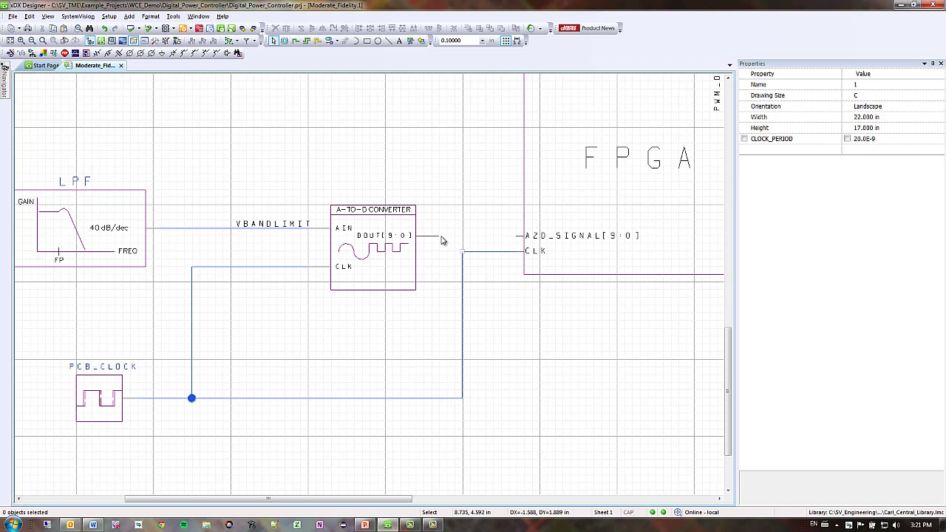
Step: Check the DOUT and A2D_SIGNAL pins, then activate the Bus tool
mouse_move(439, 239)
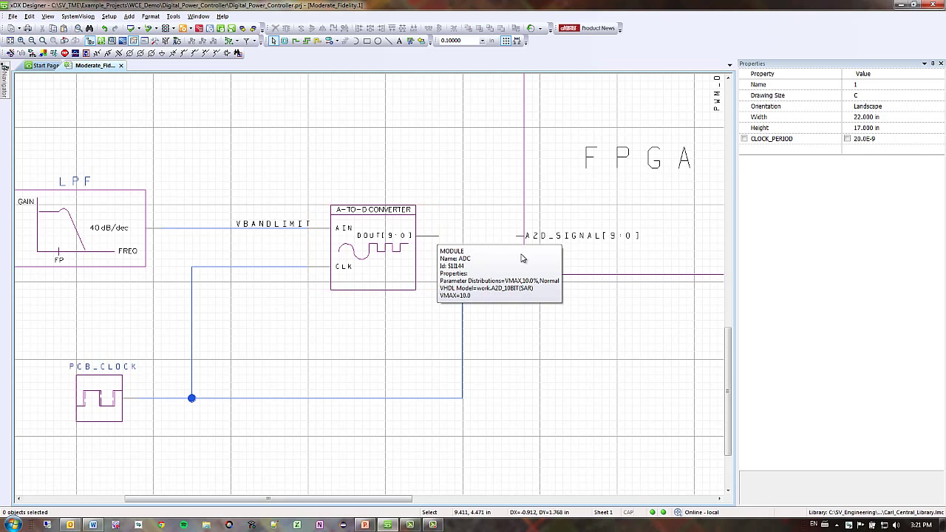
mouse_move(522, 238)
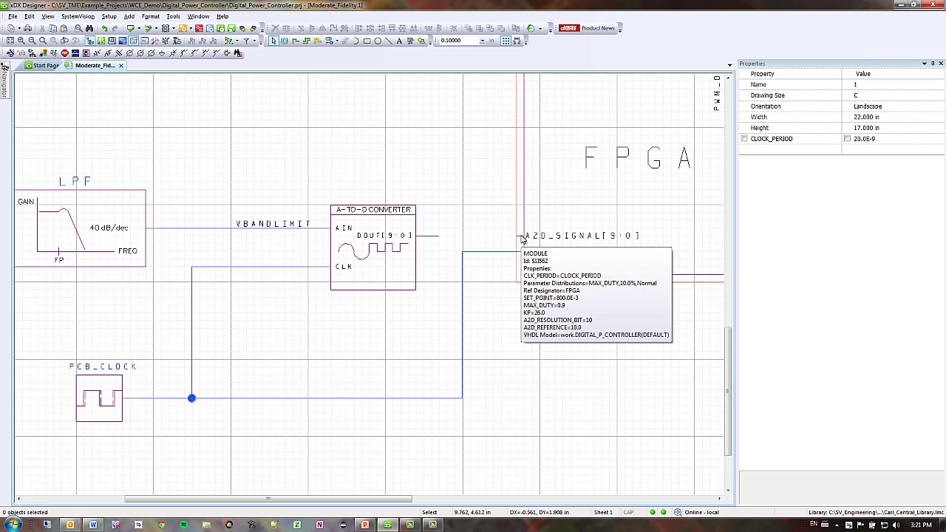
left_click(318, 42)
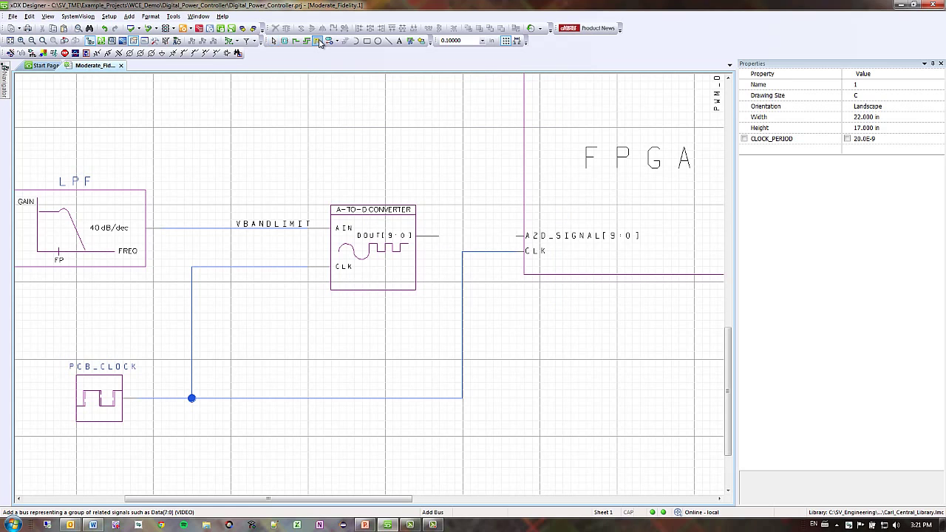
Step: Draw a bus from the A-to-D DOUT[9:0] pin to the FPGA A2D_SIGNAL[9:0] pin
left_click(439, 235)
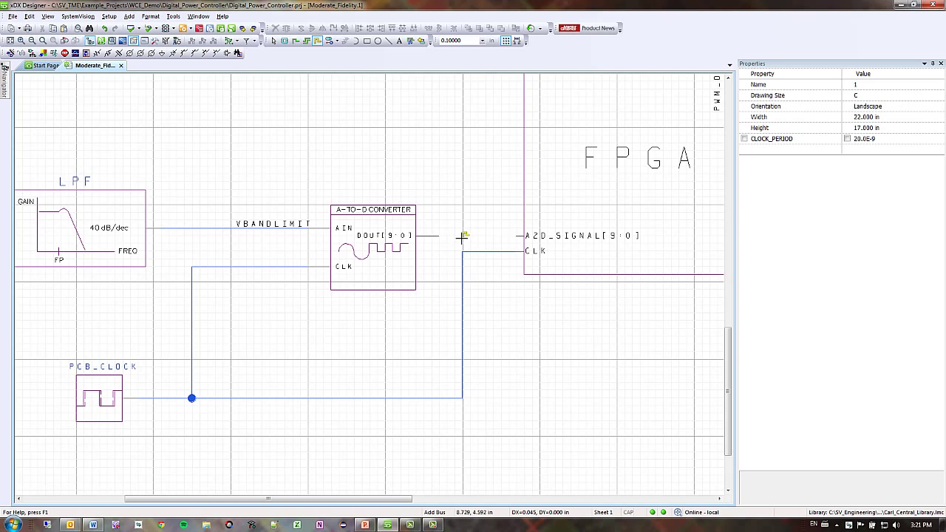
left_click(521, 235)
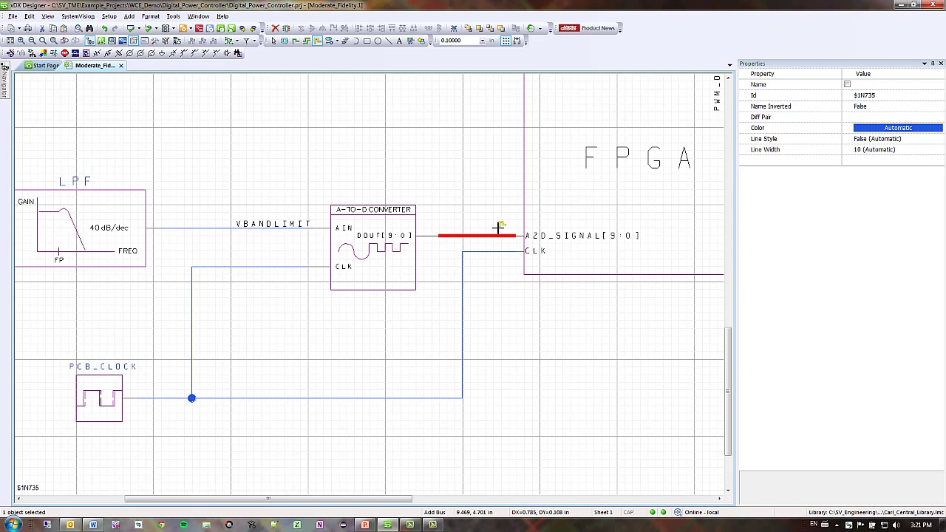
key("Escape")
Step: Name the new bus A2D[9:0] in its Properties Name field
left_click(499, 228)
left_click(498, 236)
left_click(888, 86)
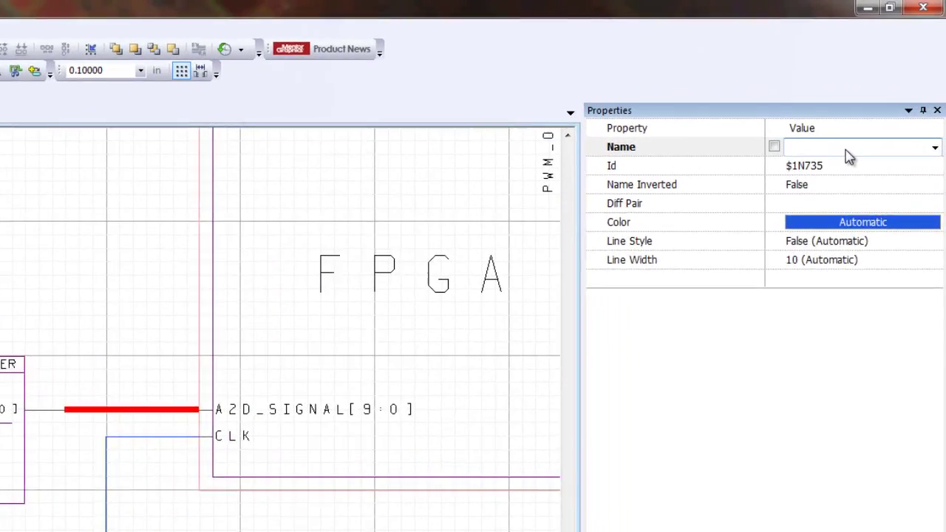
type("A")
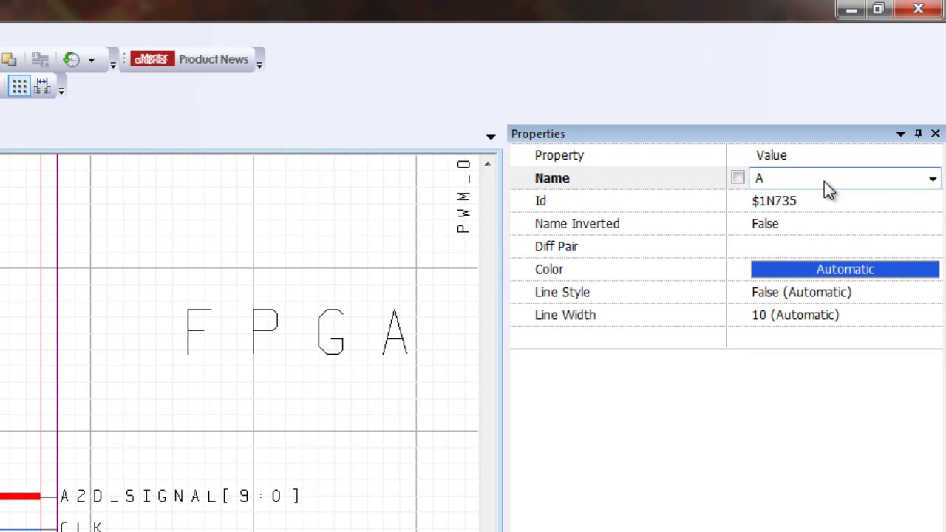
type("2D[9:")
type("0]")
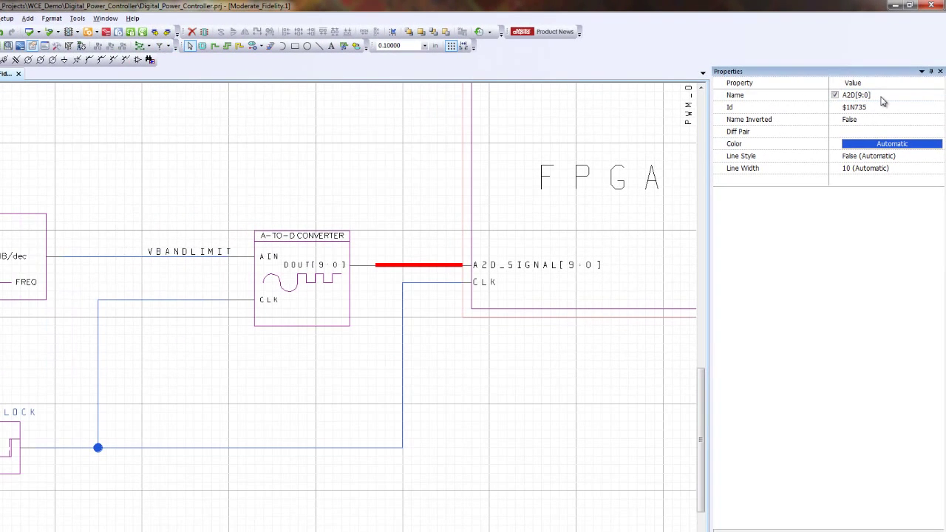
key("Return")
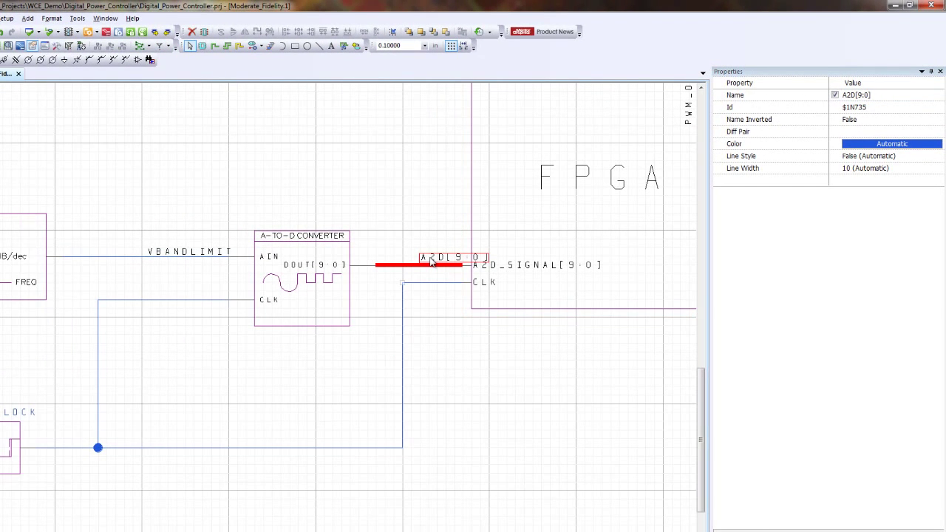
Step: Drag the A2D[9:0] label up so it sits clear above the bus line
left_click(434, 240)
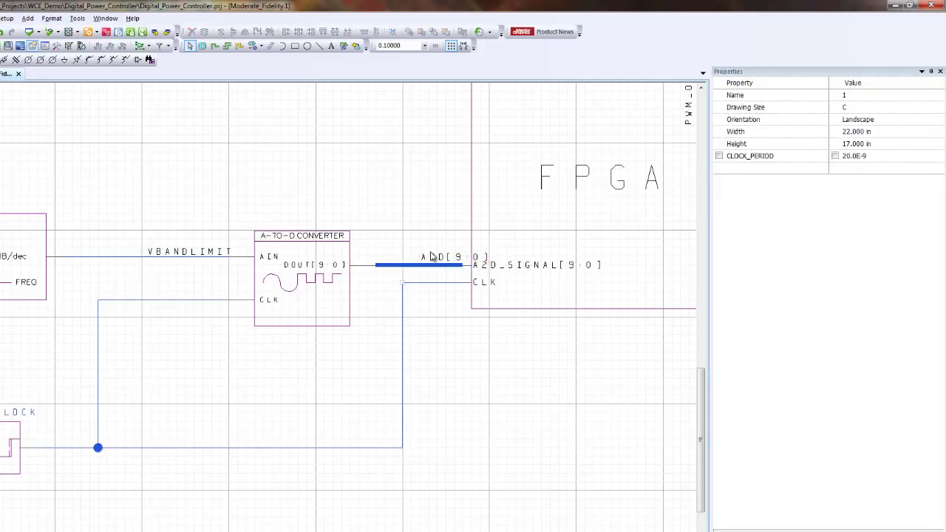
left_click_drag(434, 261, 397, 247)
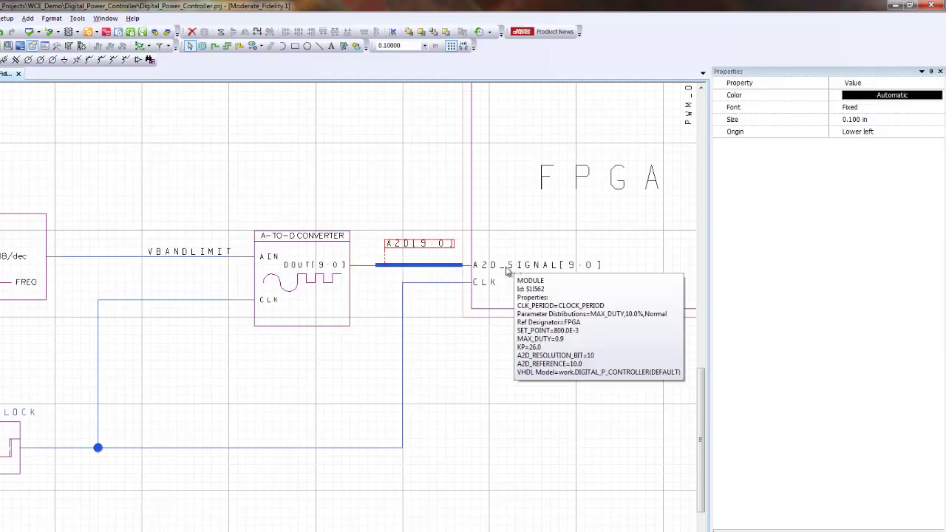
left_click(484, 407)
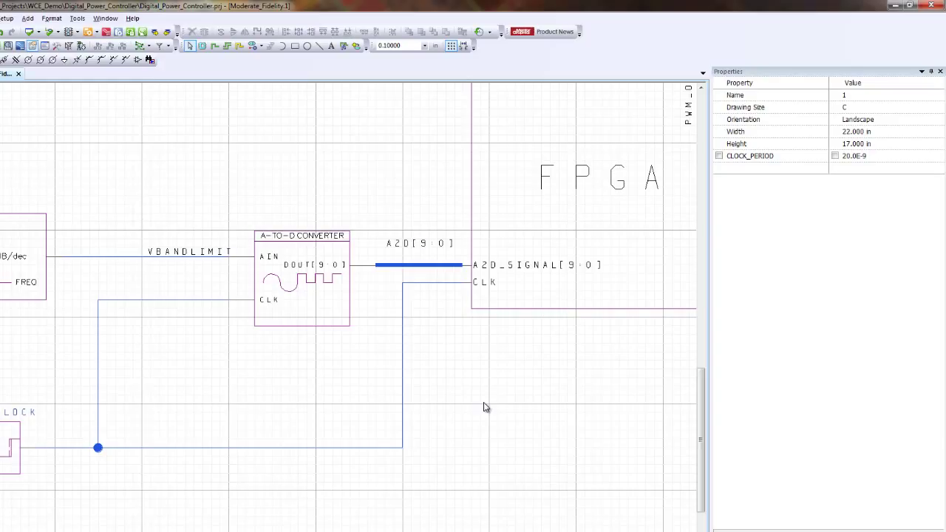